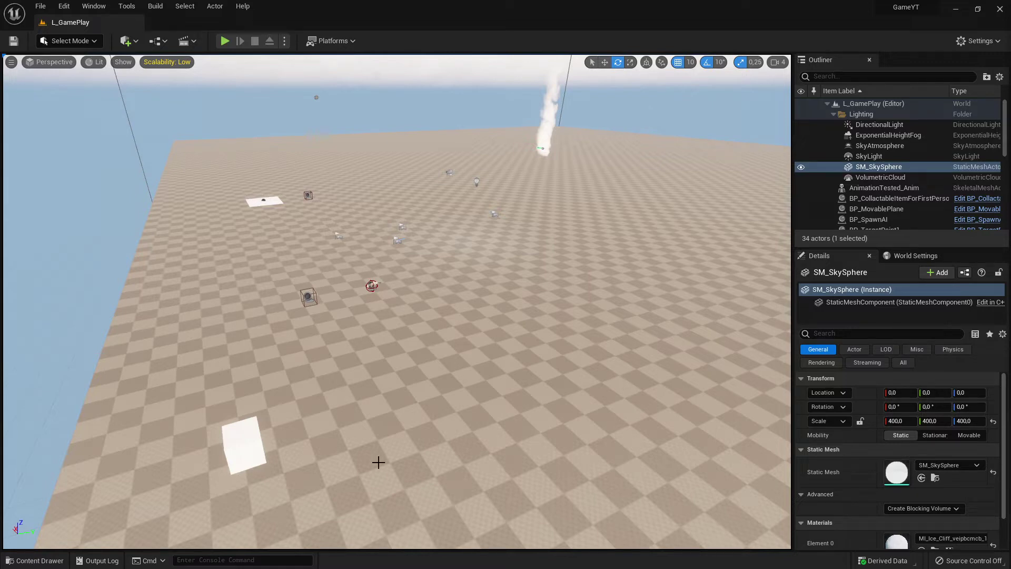
In the Content Drawer, expand the _GameYT folder and bring up its right-click actions menu.
click(34, 560)
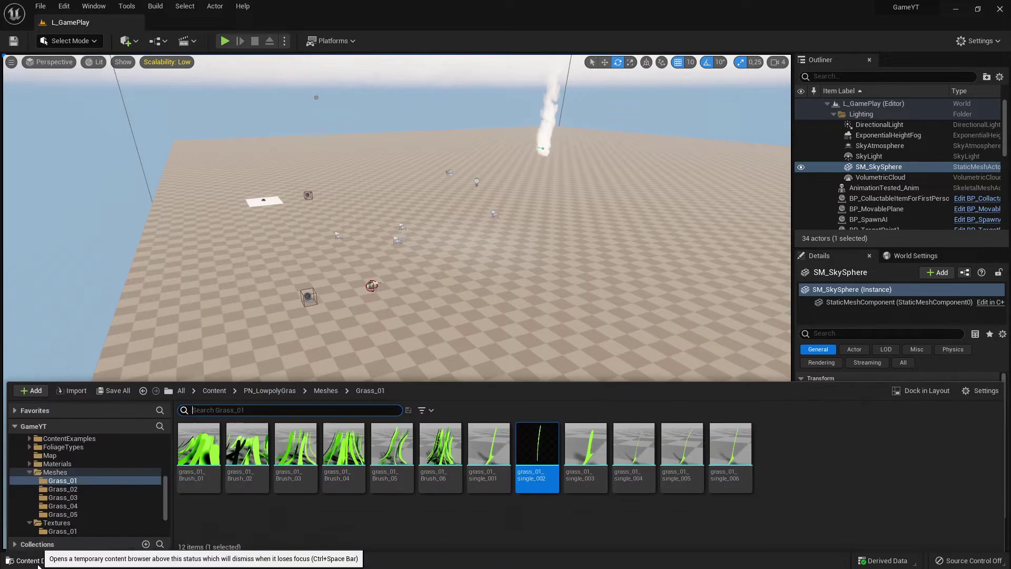
scroll(103, 498, up, 2)
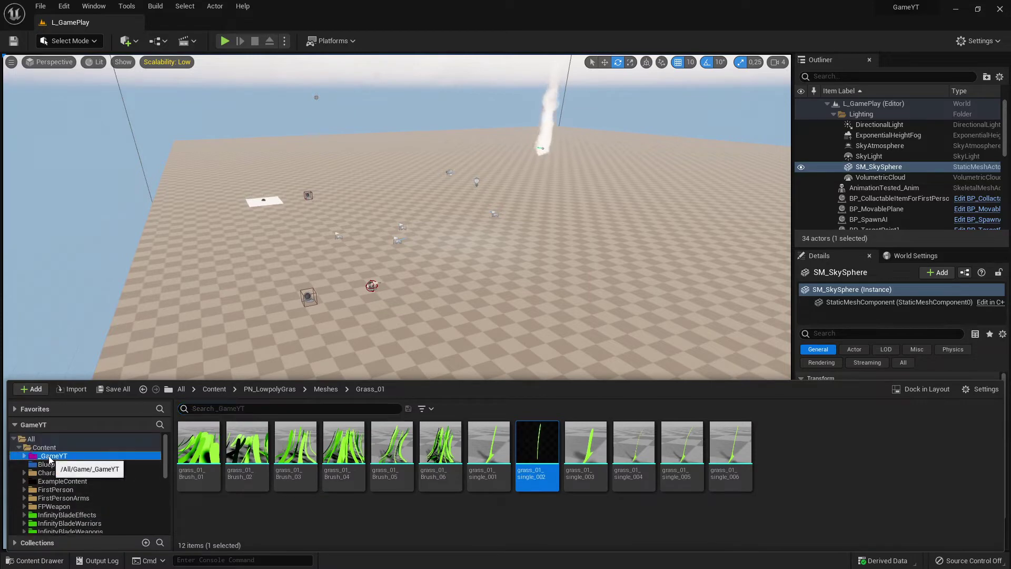
click(35, 456)
click(24, 456)
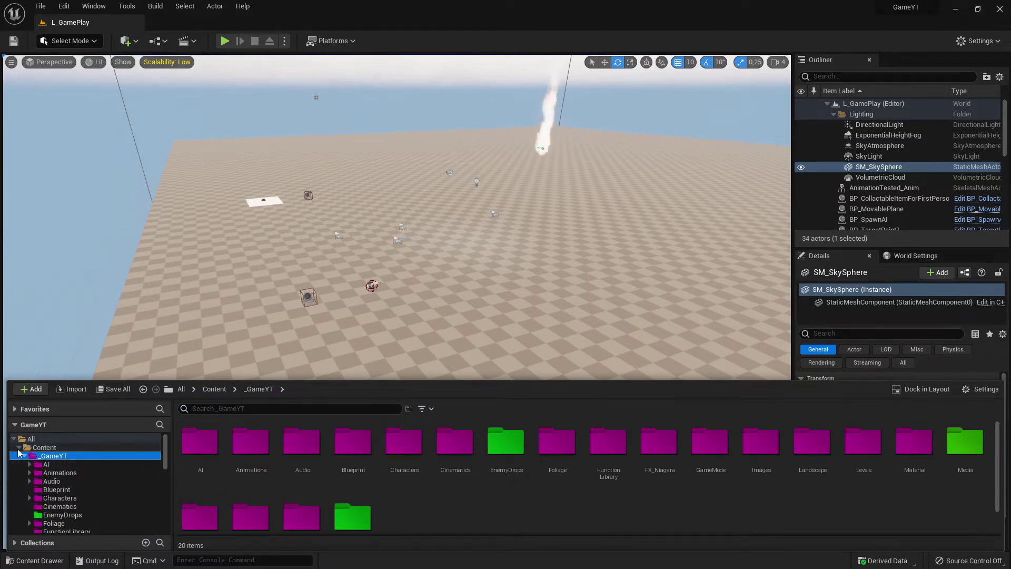
right_click(61, 457)
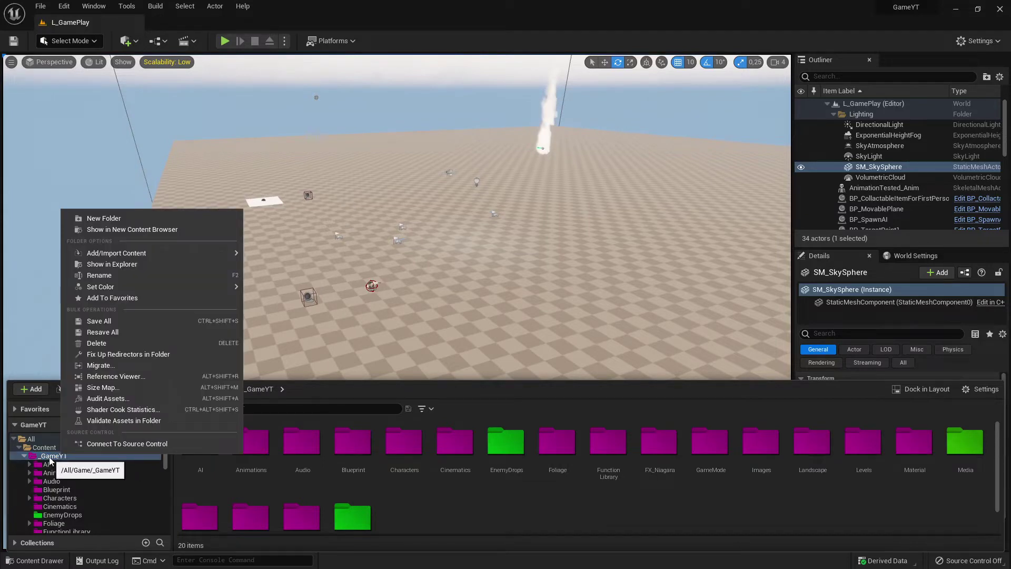
key(Escape)
right_click(50, 460)
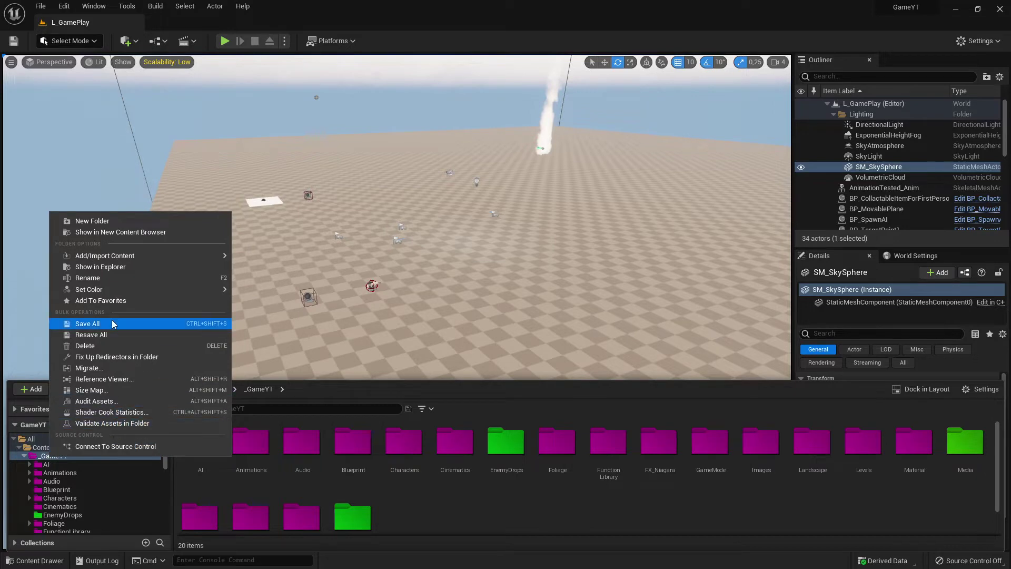
Open a Size Map of _GameYT and enlarge its window by dragging the left and top edges.
click(87, 391)
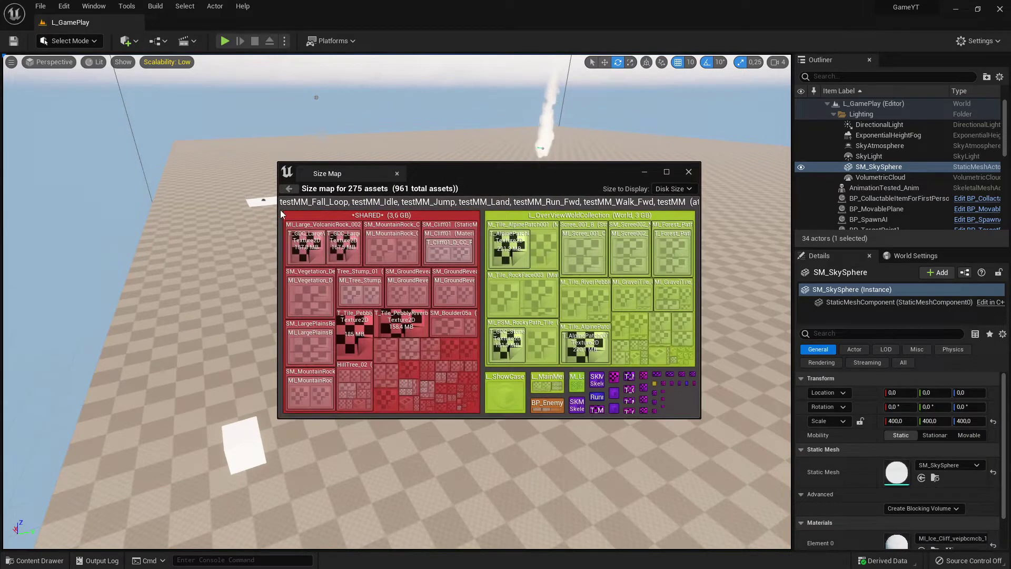
drag(280, 210, 154, 211)
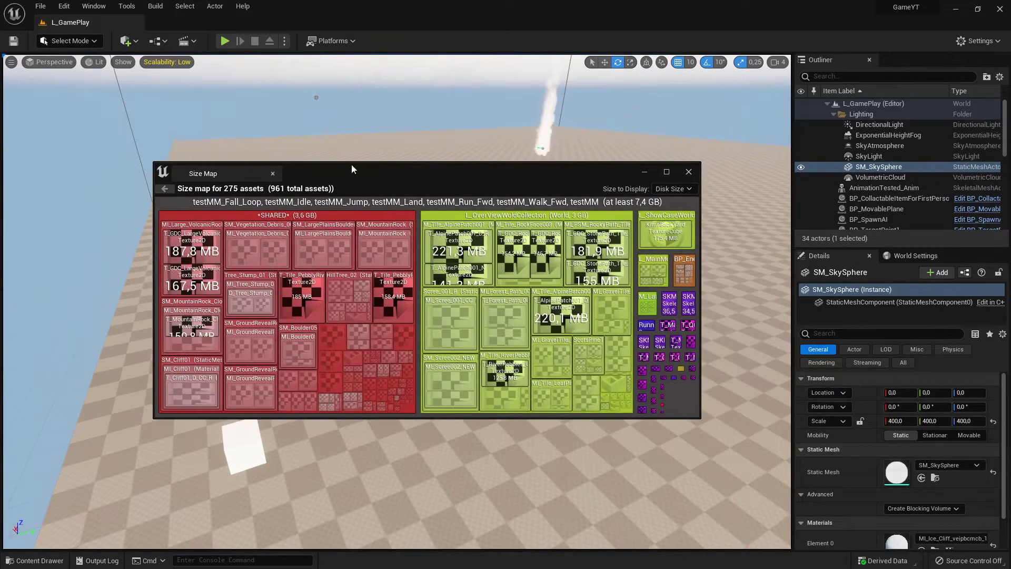
mouse_move(367, 166)
mouse_down()
mouse_move(390, 103)
mouse_move(422, 99)
mouse_up()
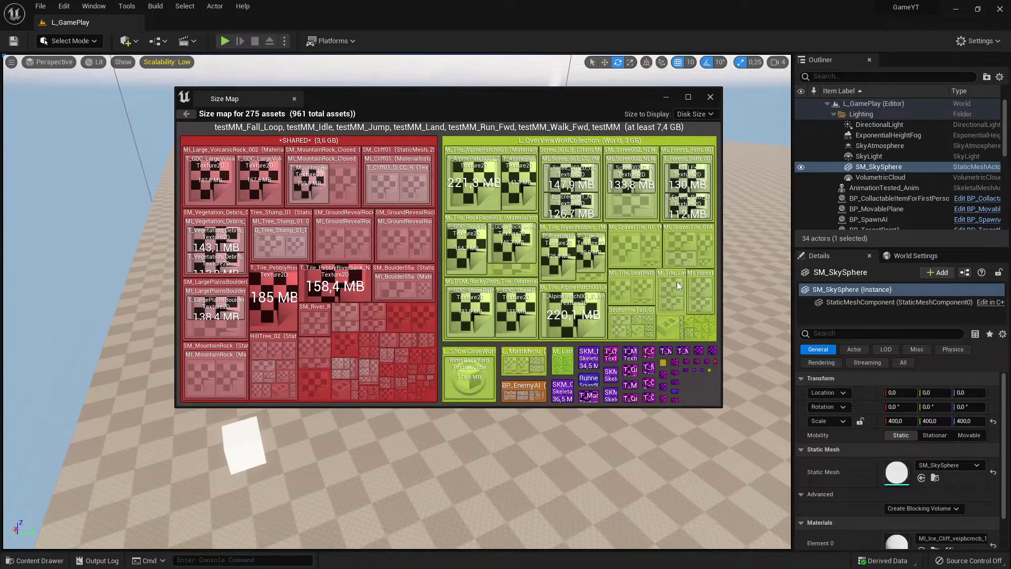
click(697, 115)
click(693, 139)
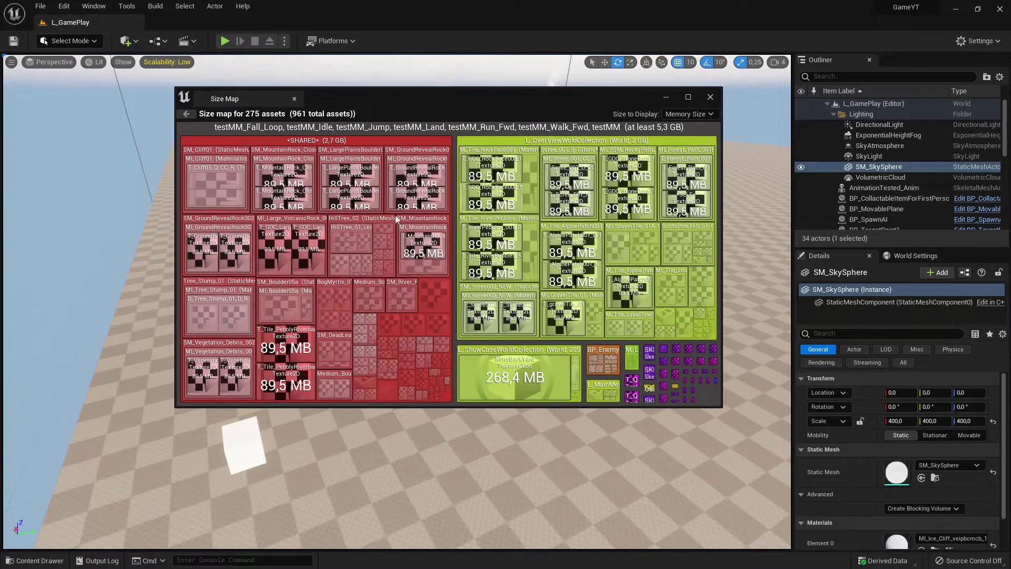
click(689, 114)
click(688, 127)
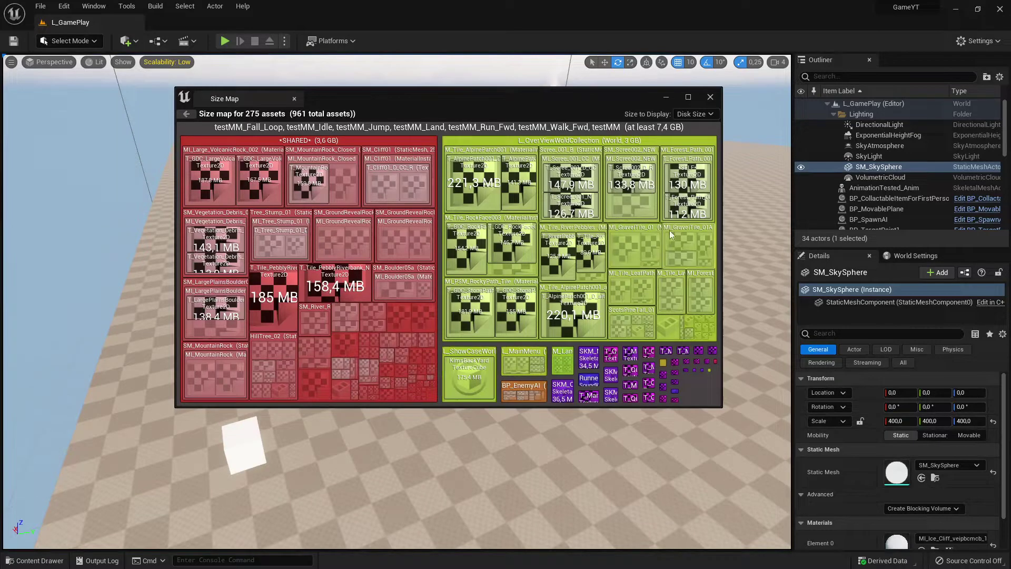
Drill the size map through L_OverViewWoldCollection into the 220,1 MB T_AlpinePatch001_D_alt_R texture.
drag(440, 96, 468, 130)
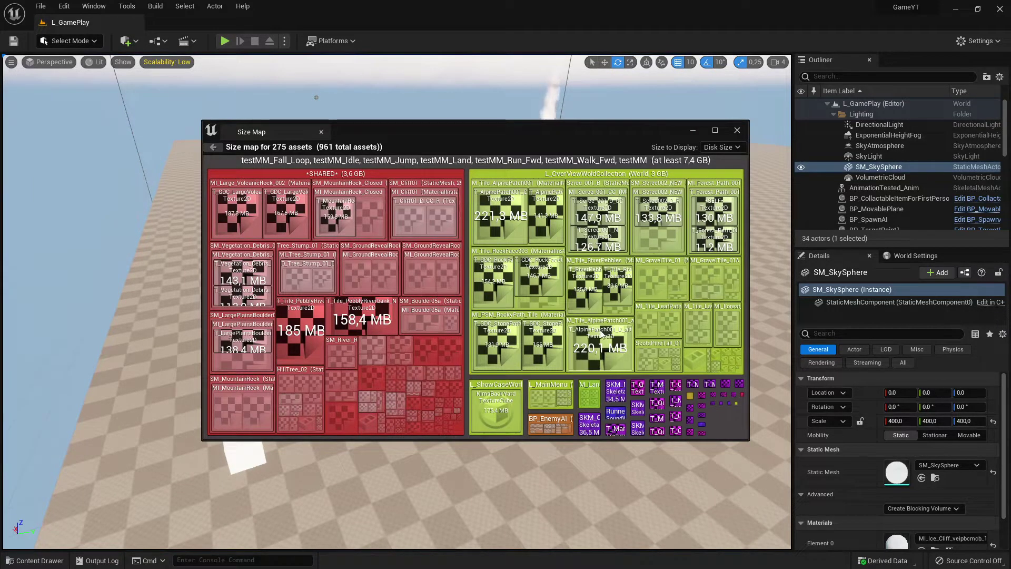
double_click(592, 346)
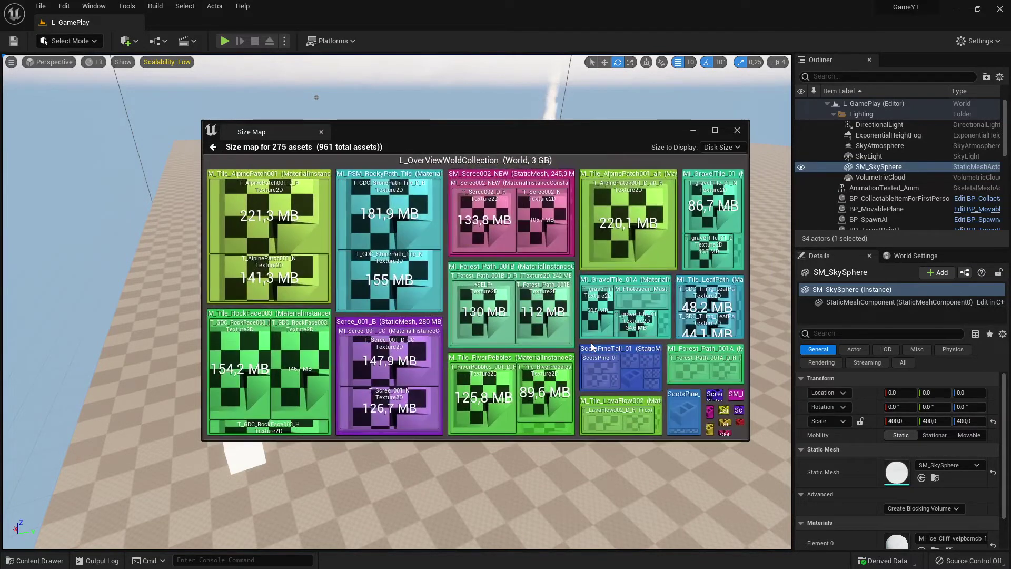
double_click(629, 214)
right_click(625, 242)
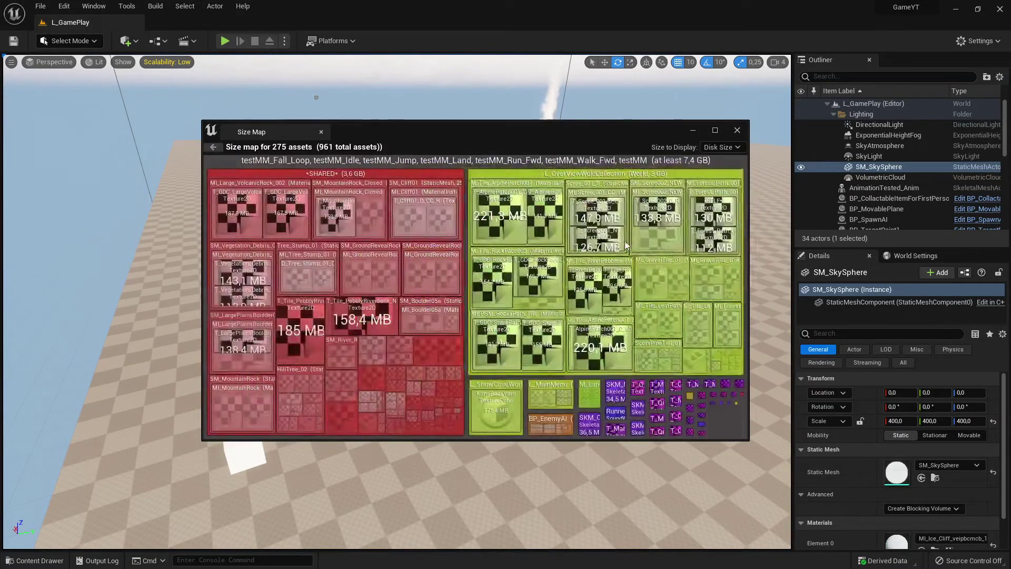
double_click(593, 350)
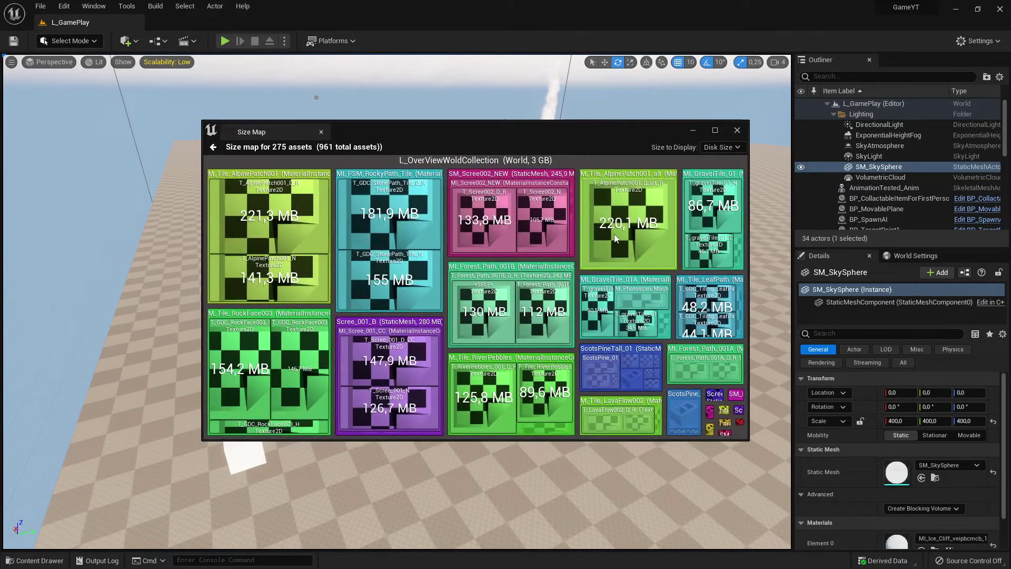
double_click(615, 237)
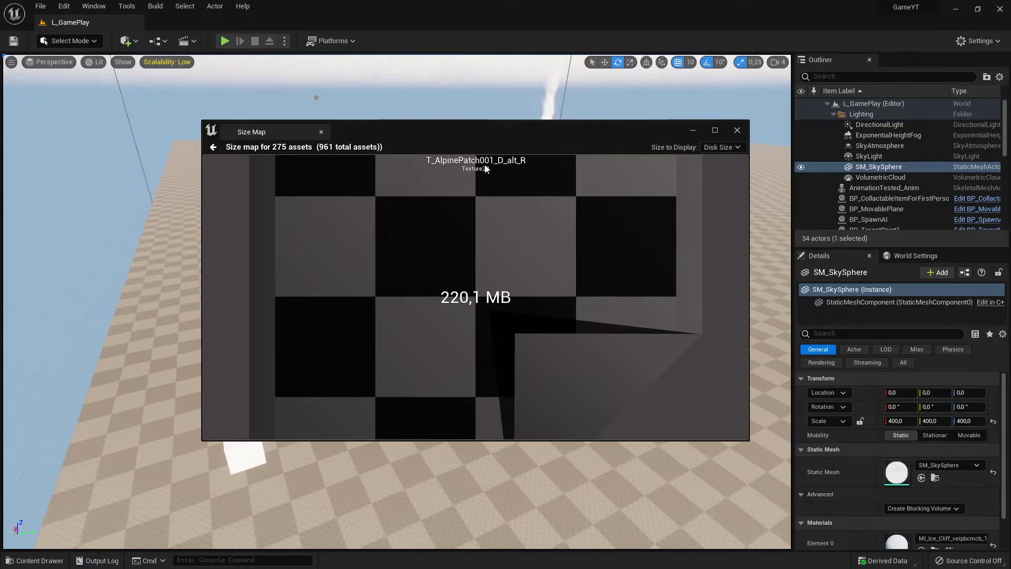
Search the docked Content Browser for 'T_Alpin' in the Content folder, listing three textures.
drag(450, 135, 424, 77)
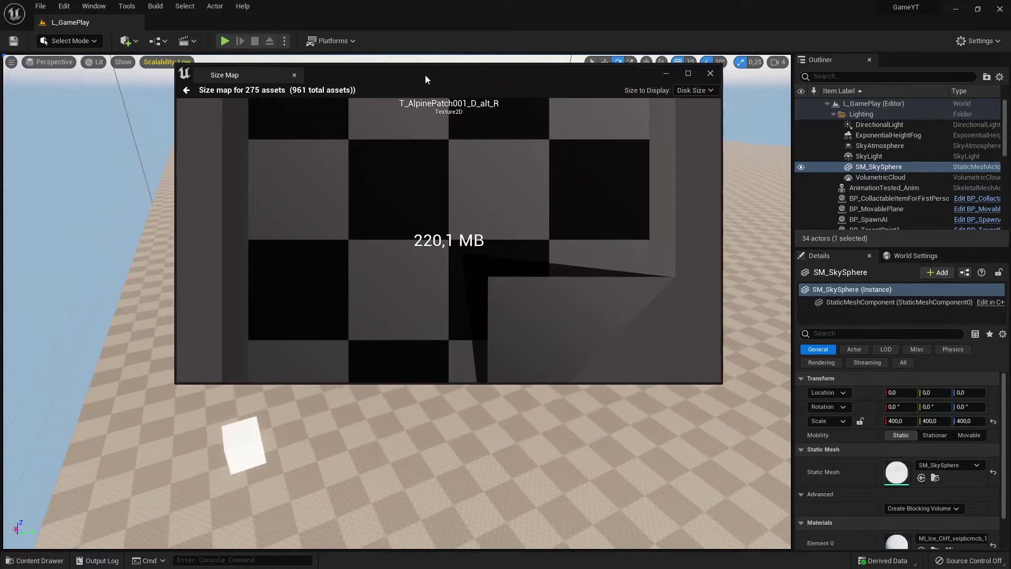
click(39, 561)
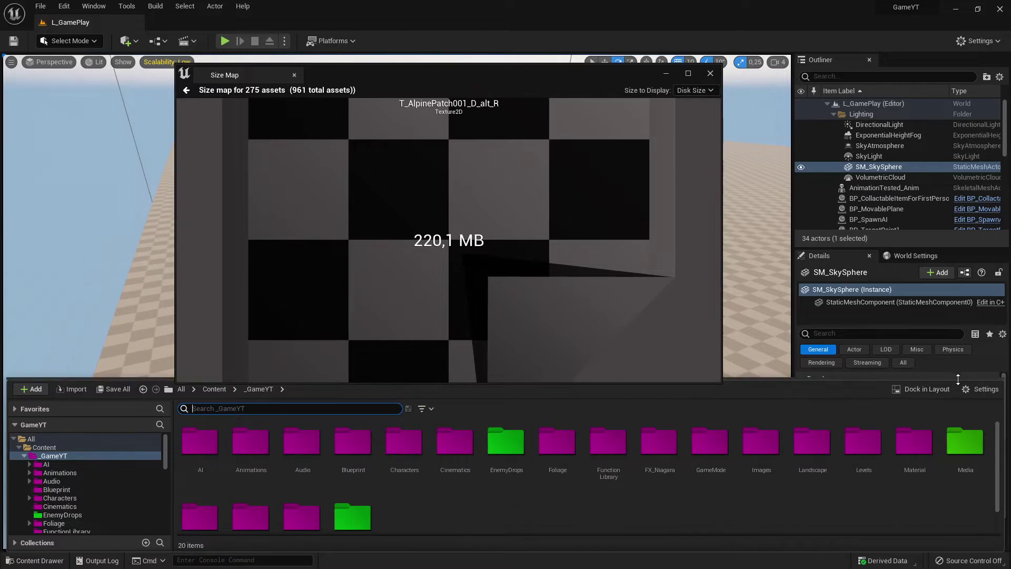
click(977, 388)
click(211, 409)
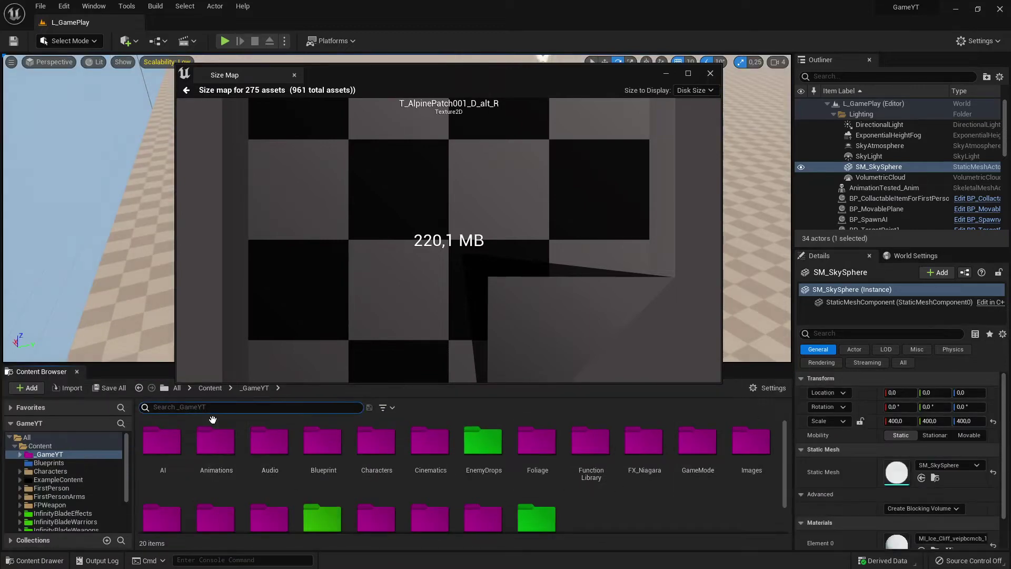
text(T)
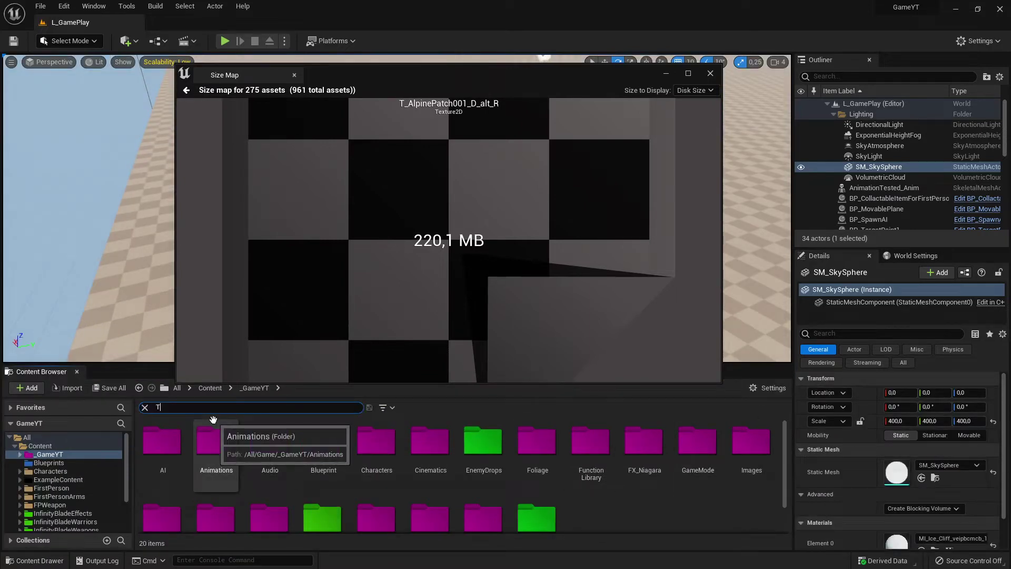
text(_Alpine)
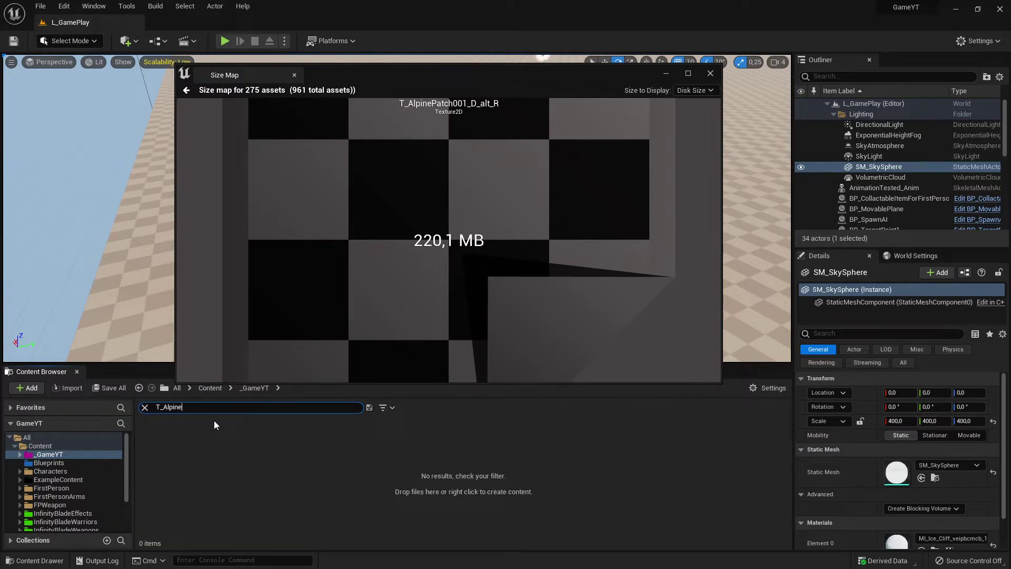
click(41, 446)
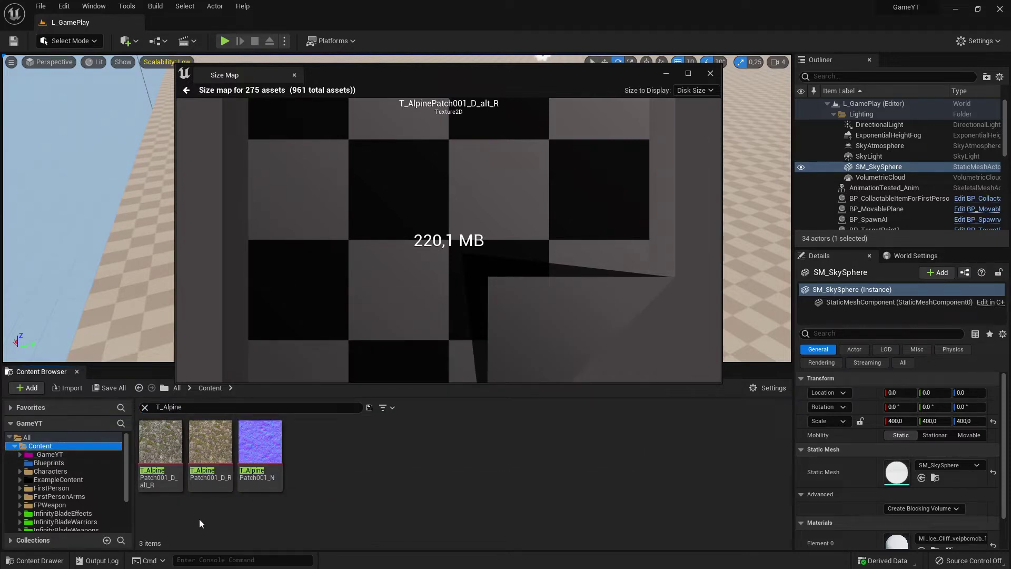
mouse_move(170, 481)
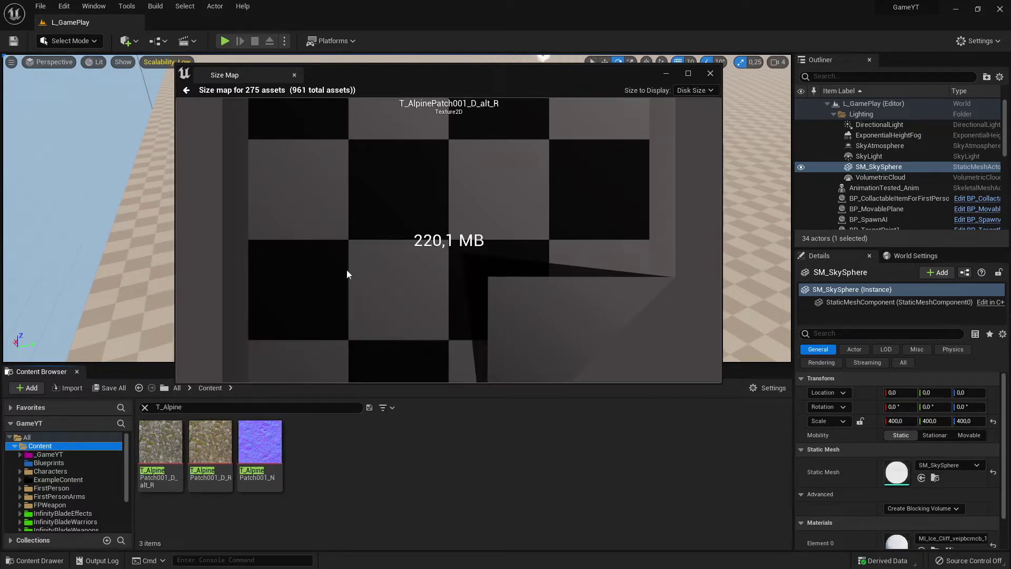
Open T_AlpinePatch001_D_alt_R in the Texture Editor from its thumbnail.
click(418, 245)
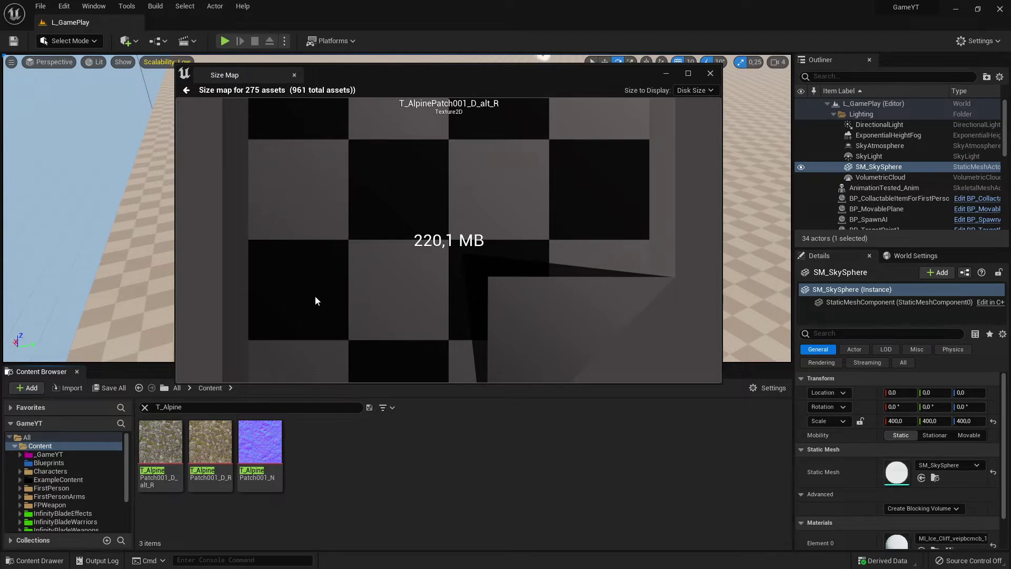
mouse_move(159, 439)
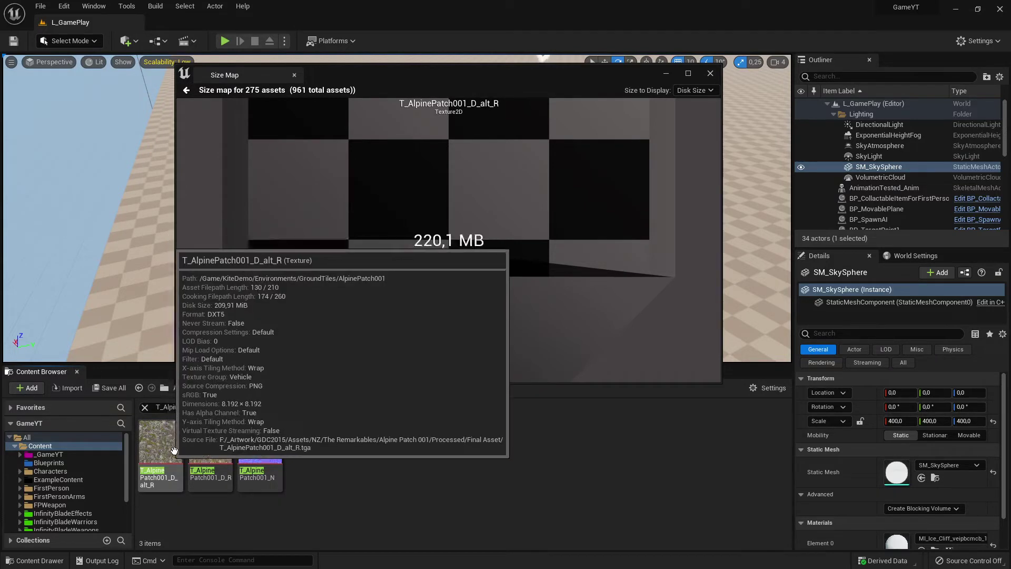
double_click(159, 439)
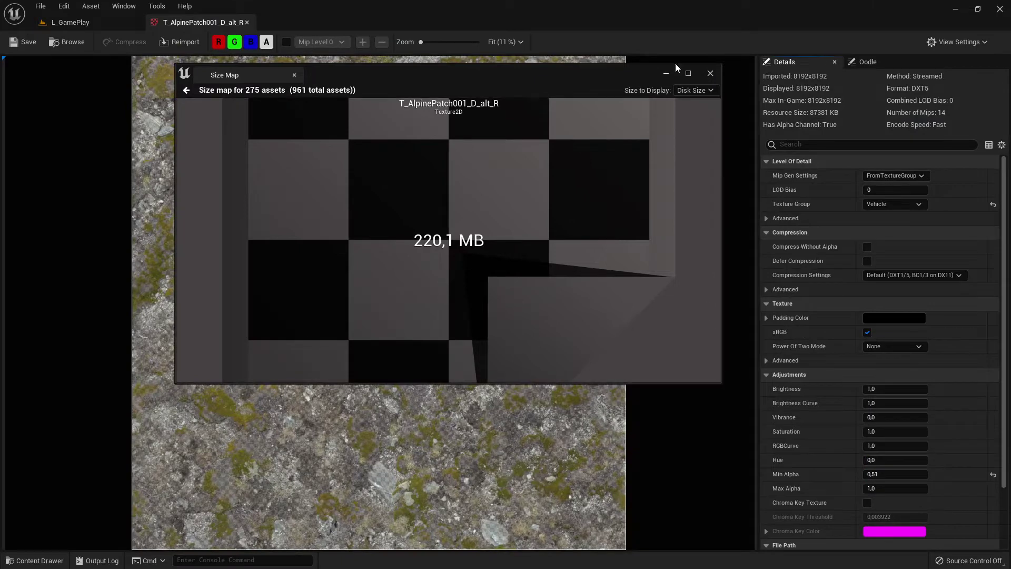
Dock the floating Size Map window as a tab in the main editor tab bar.
drag(533, 74, 425, 131)
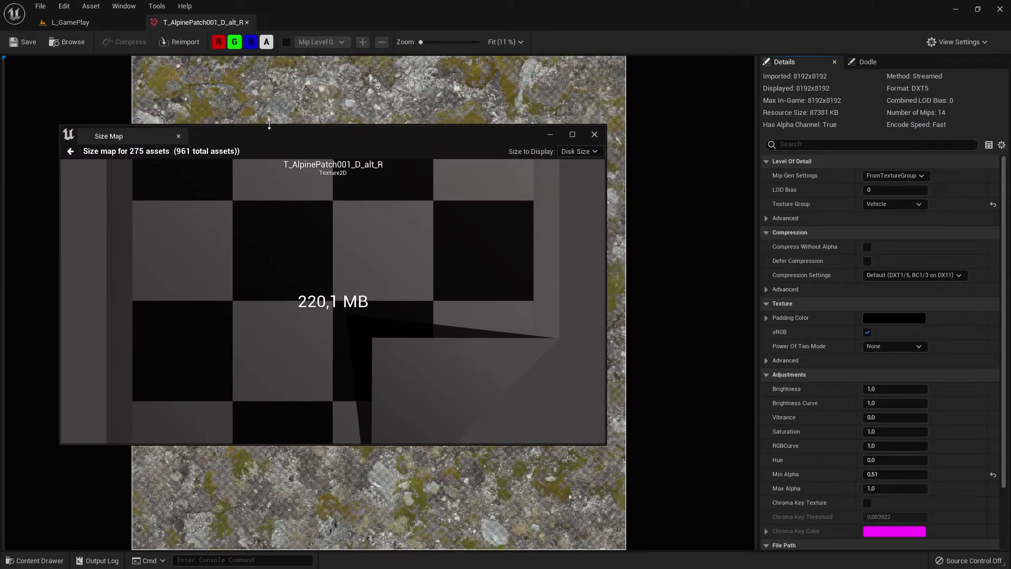
drag(269, 130, 318, 253)
mouse_move(200, 27)
mouse_down()
mouse_move(213, 105)
mouse_move(210, 60)
mouse_move(190, 24)
mouse_up()
drag(382, 253, 384, 188)
drag(173, 181, 328, 23)
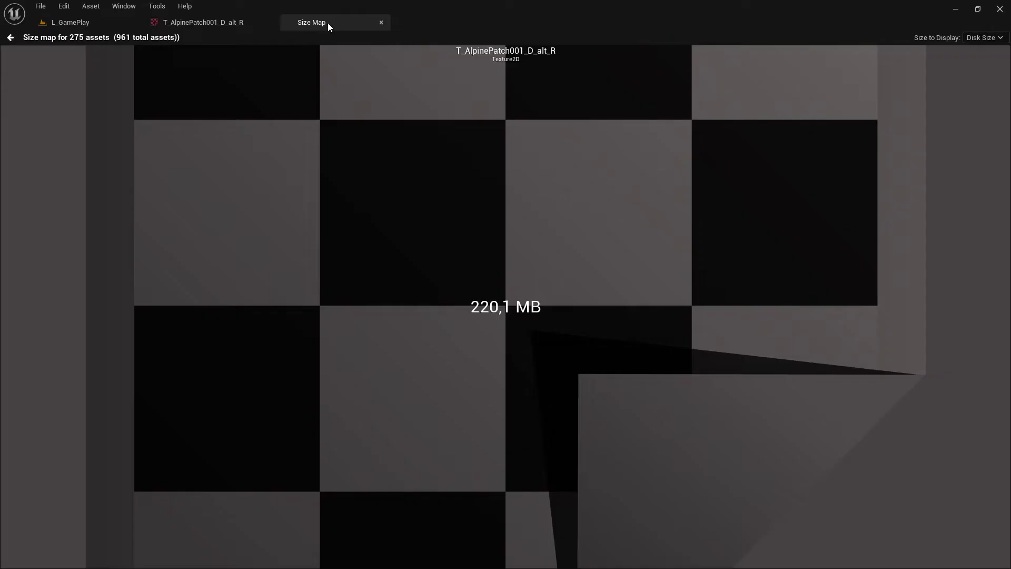
click(217, 22)
Check the Size Map and texture editor tabs, then go back to the L_GamePlay level tab.
click(288, 22)
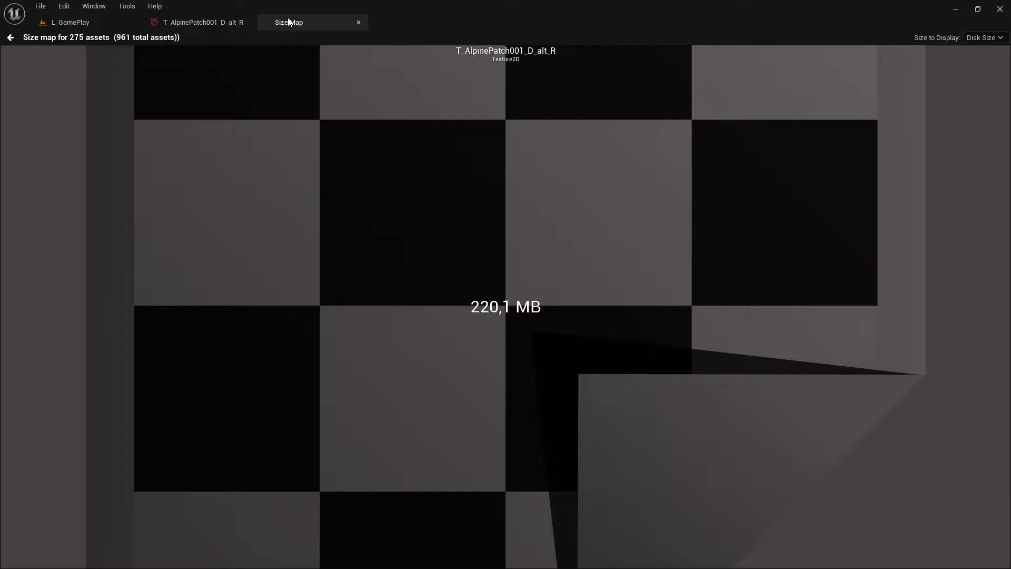
click(211, 22)
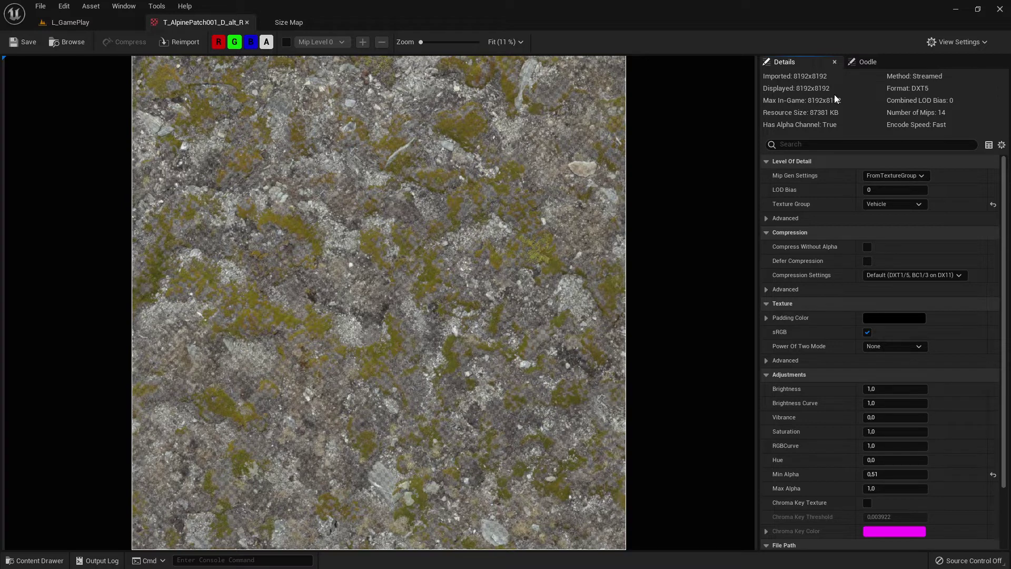
click(70, 22)
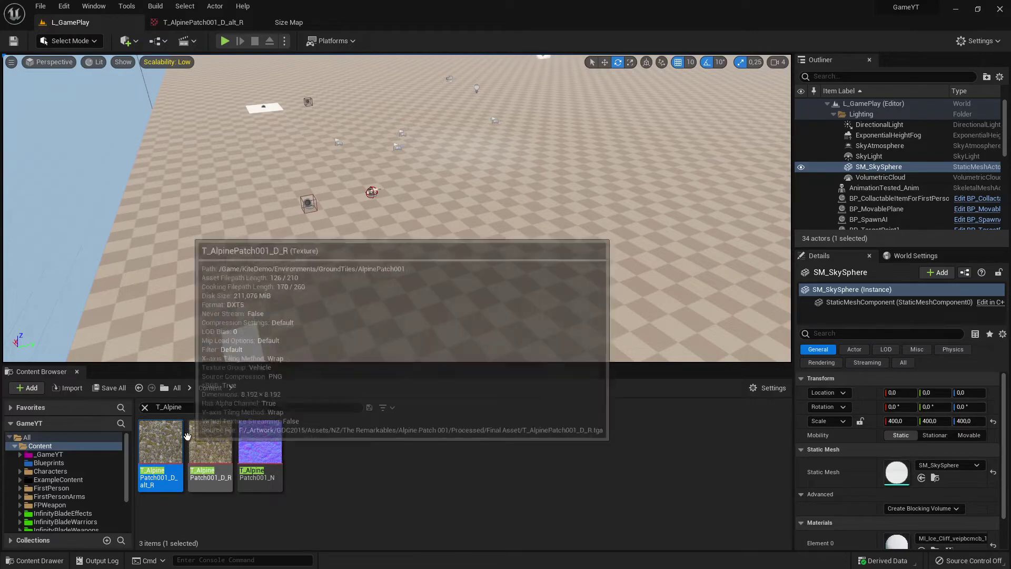
Detach the Size Map into a floating window and drill into L_OverViewWoldCollection (3 GB).
click(301, 22)
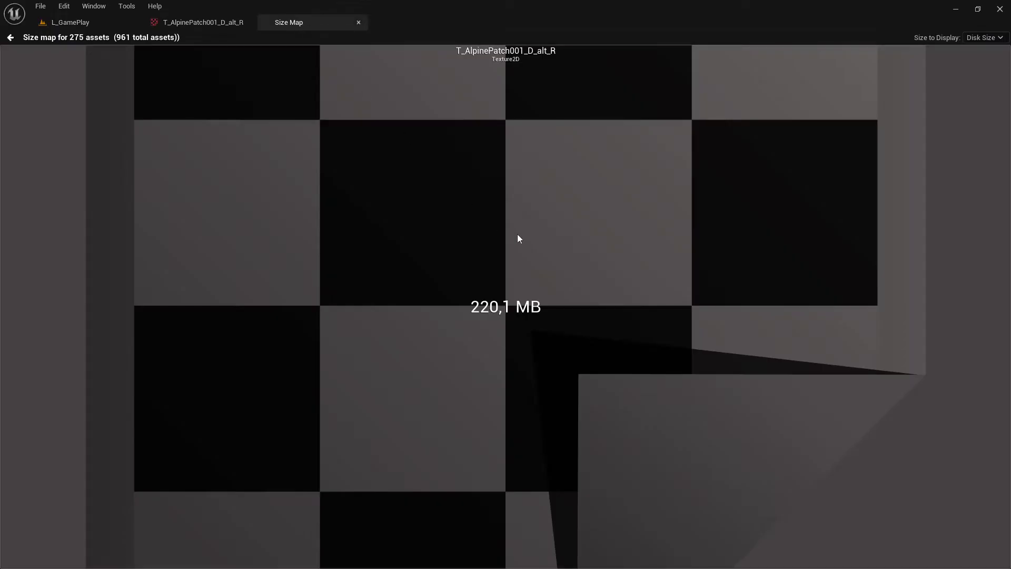
scroll(538, 286, down, 3)
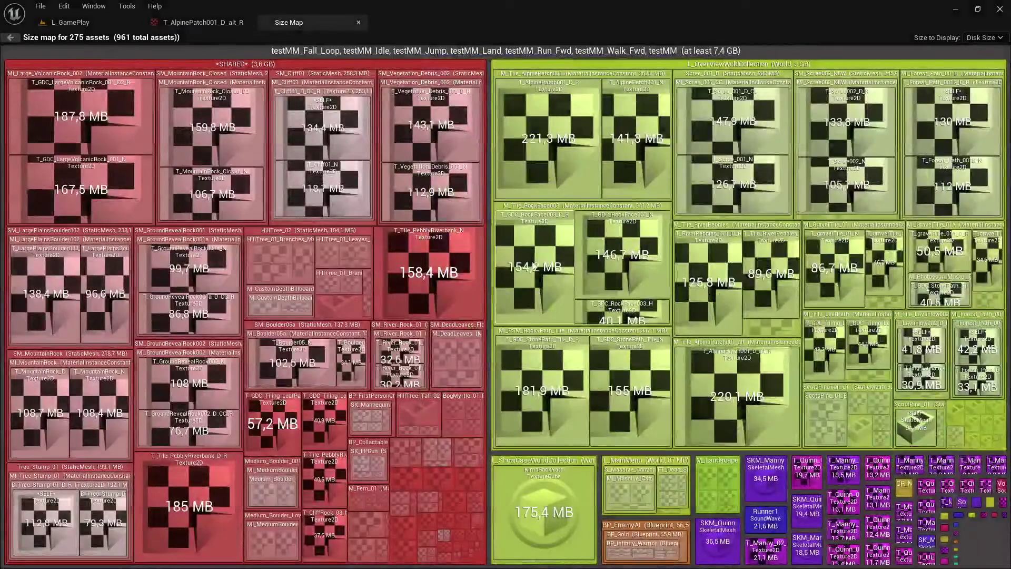
drag(295, 22, 306, 185)
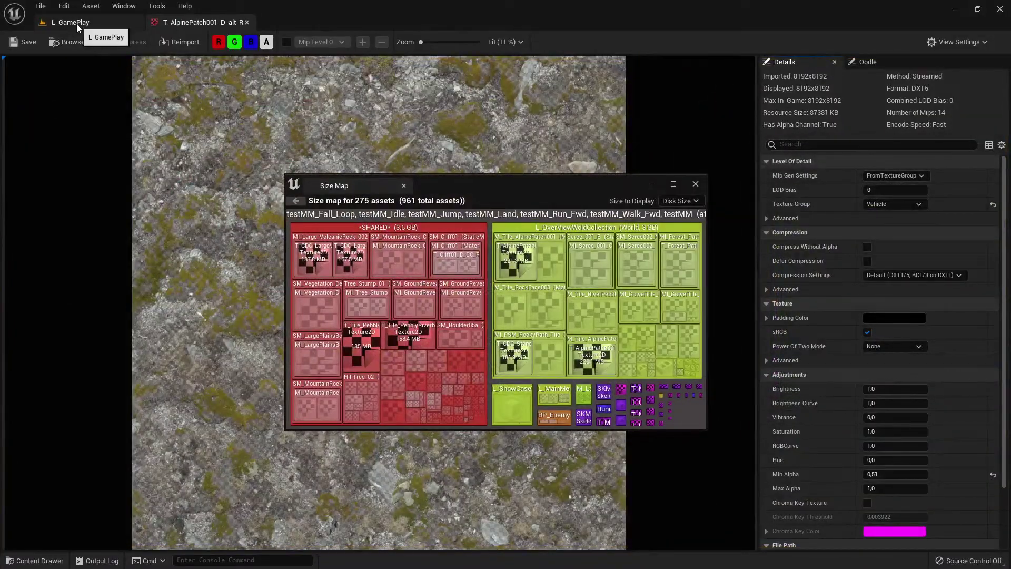
click(77, 23)
drag(475, 180, 438, 125)
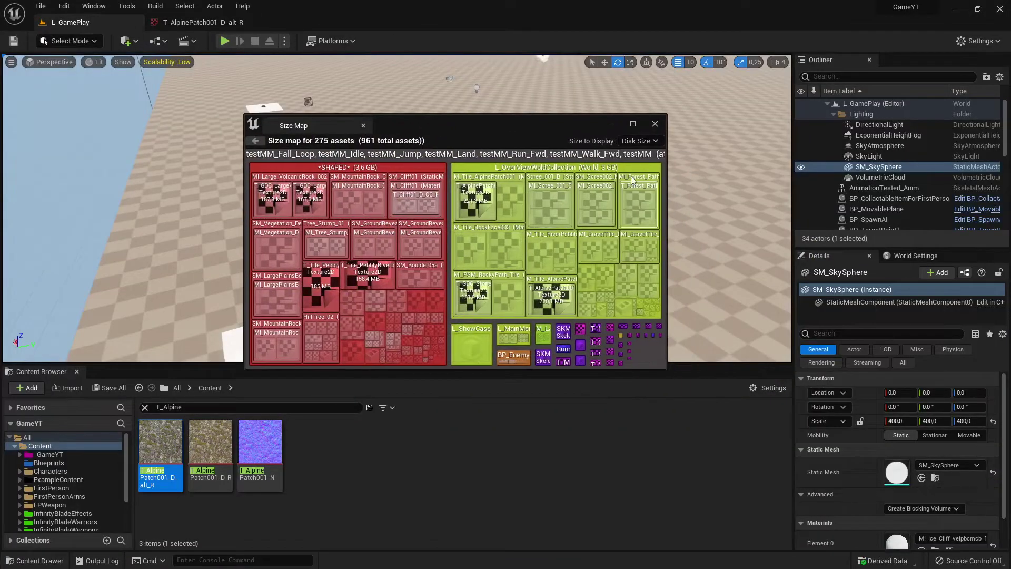
click(528, 274)
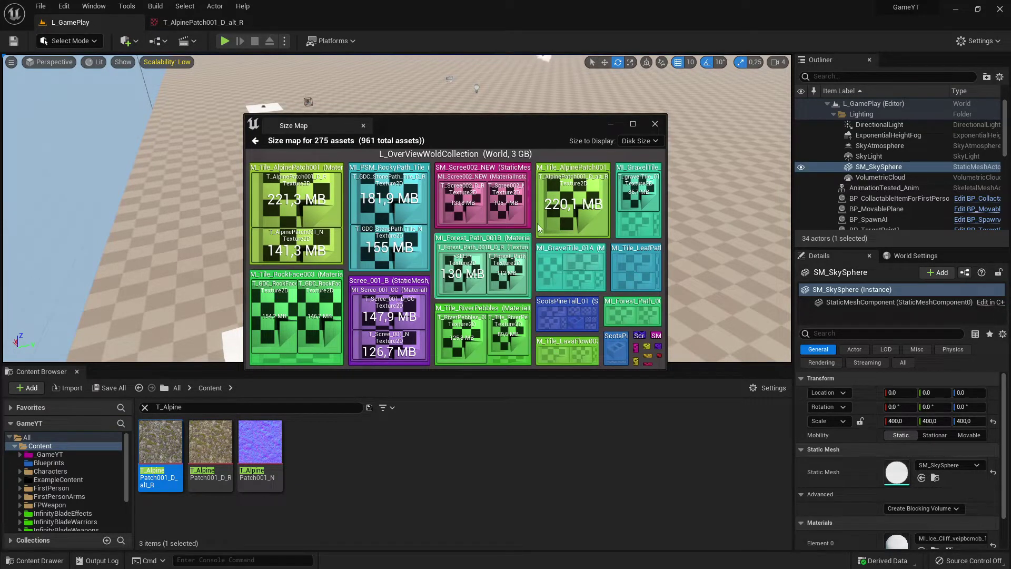
Show the T_AlpinePatch001_D_alt_R tab and re-dock the floating Size Map next to it.
drag(473, 132, 506, 100)
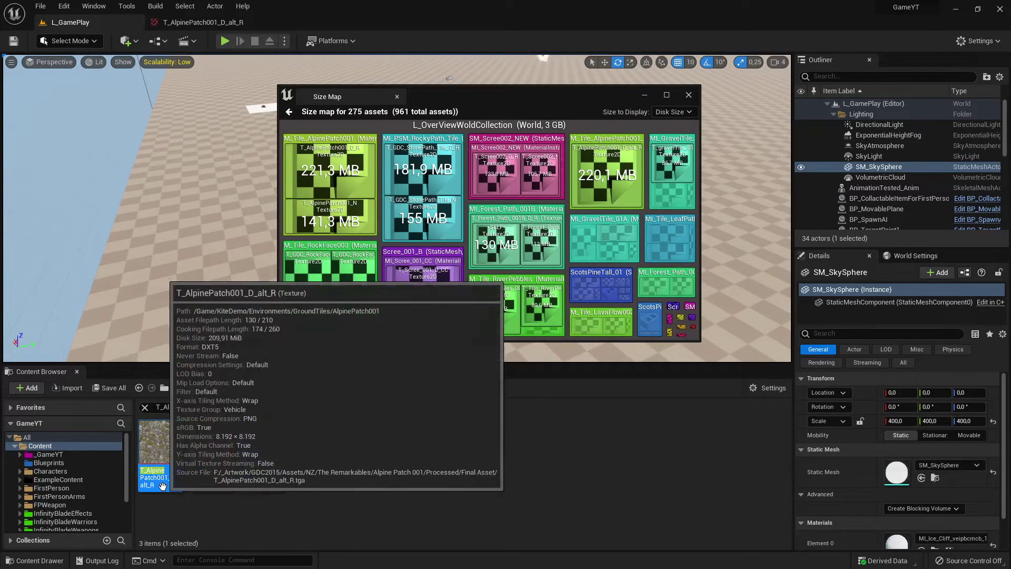
click(213, 22)
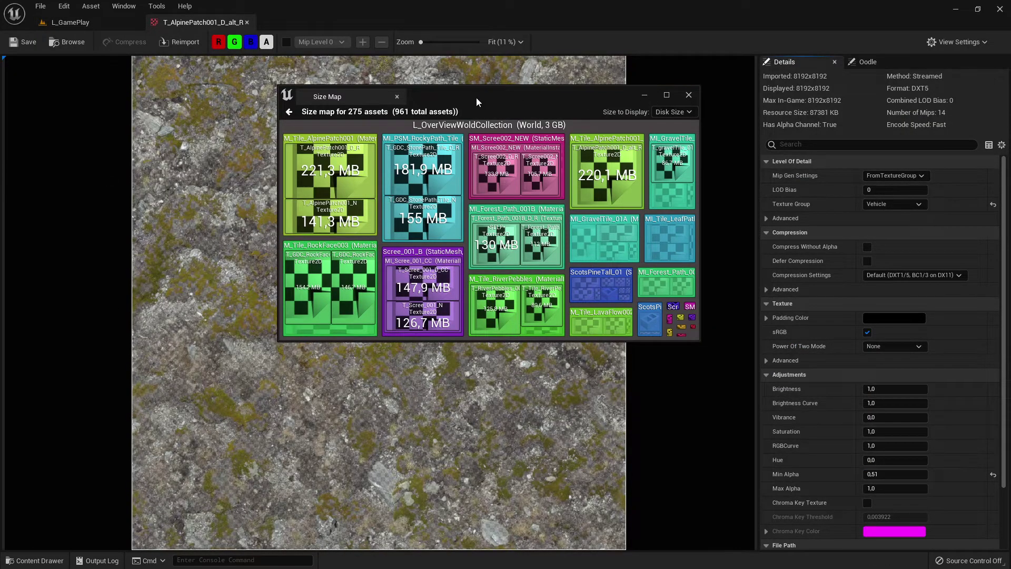
drag(330, 97, 306, 22)
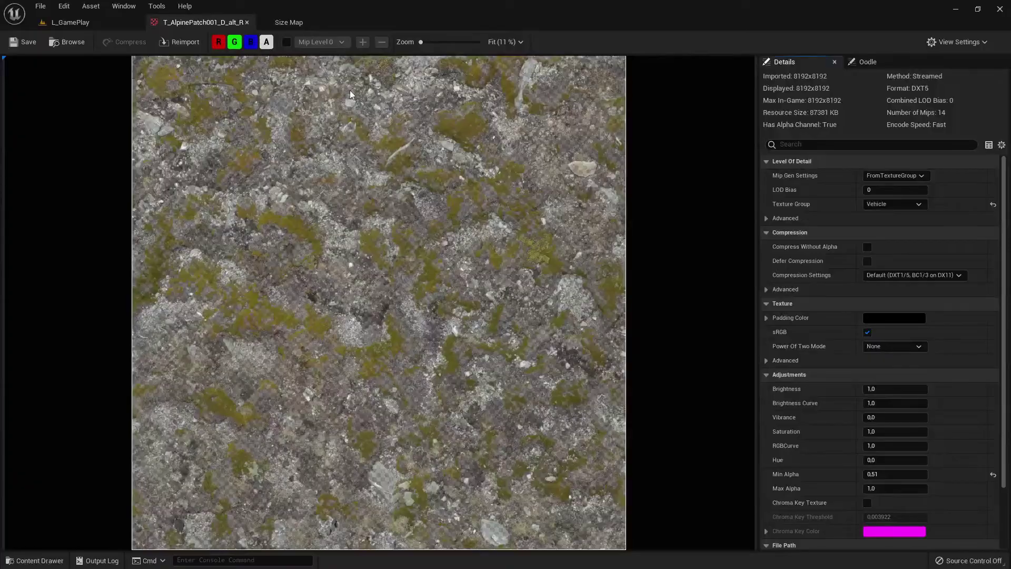